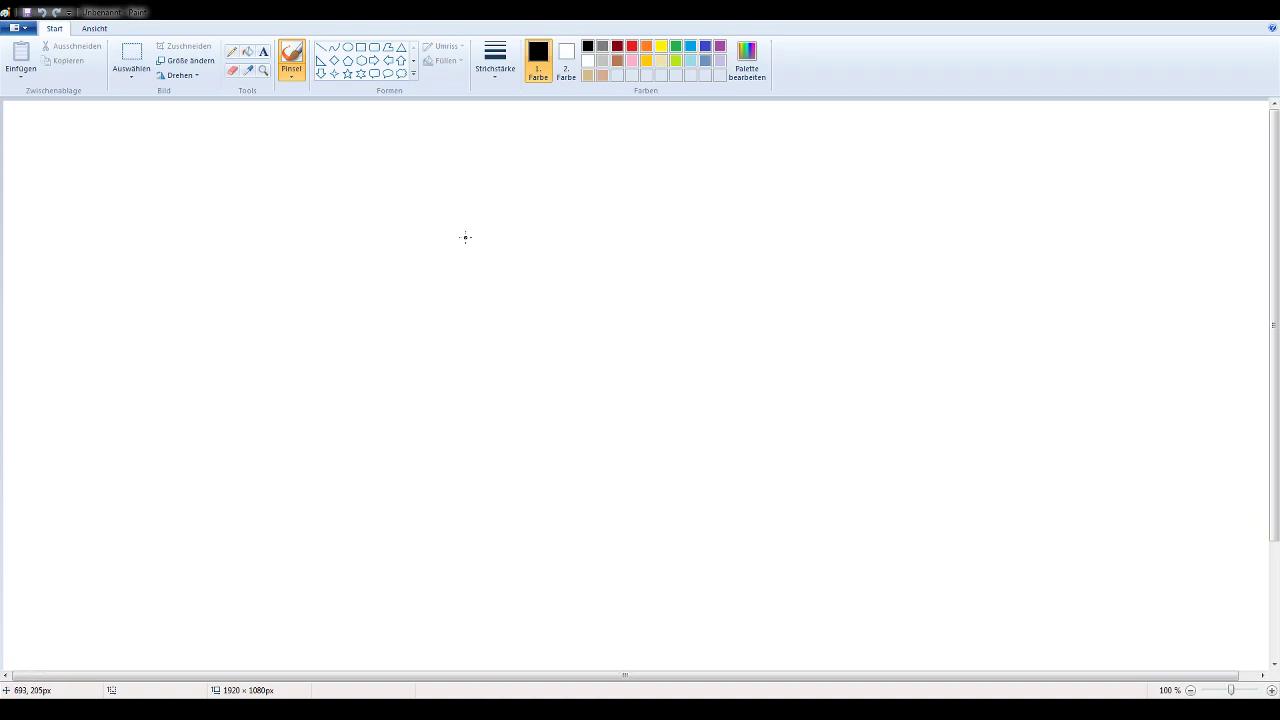
Step: Draw a thick black back line across the upper canvas, redoing the first attempt
mouse_move(457, 229)
left_mouse_down()
mouse_move(723, 274)
mouse_move(743, 293)
left_mouse_up()
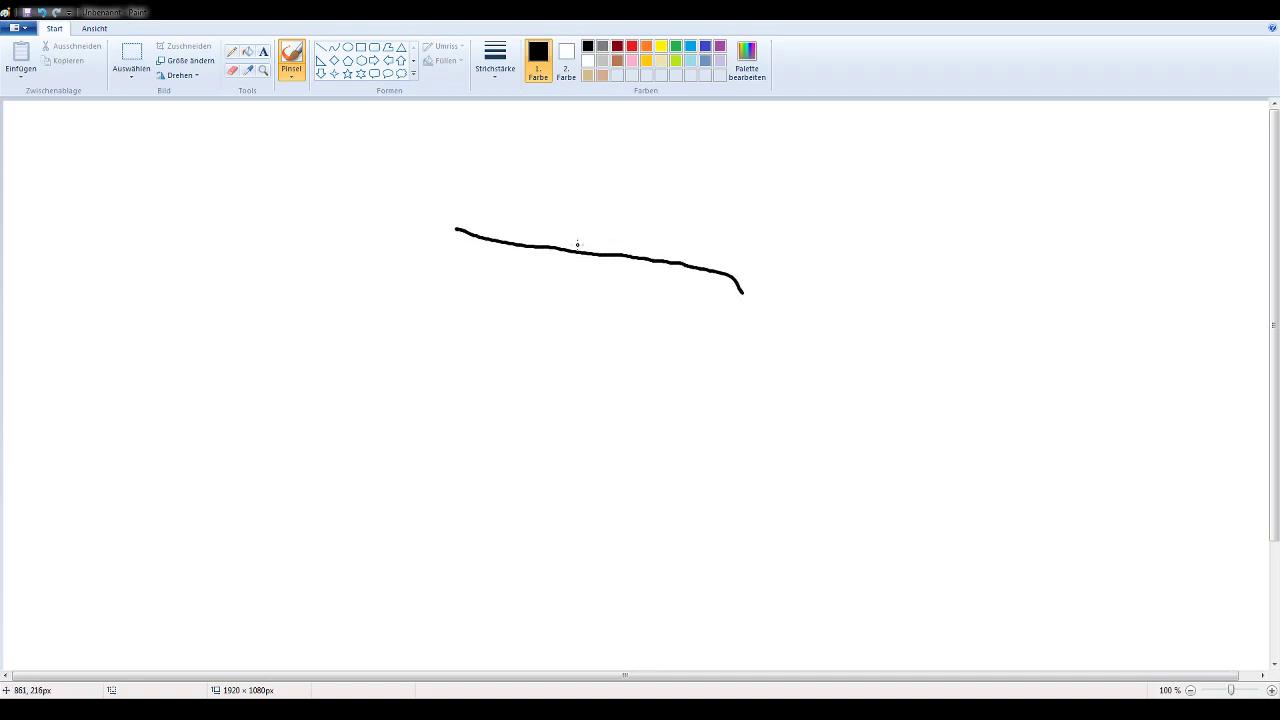
key("ctrl+z")
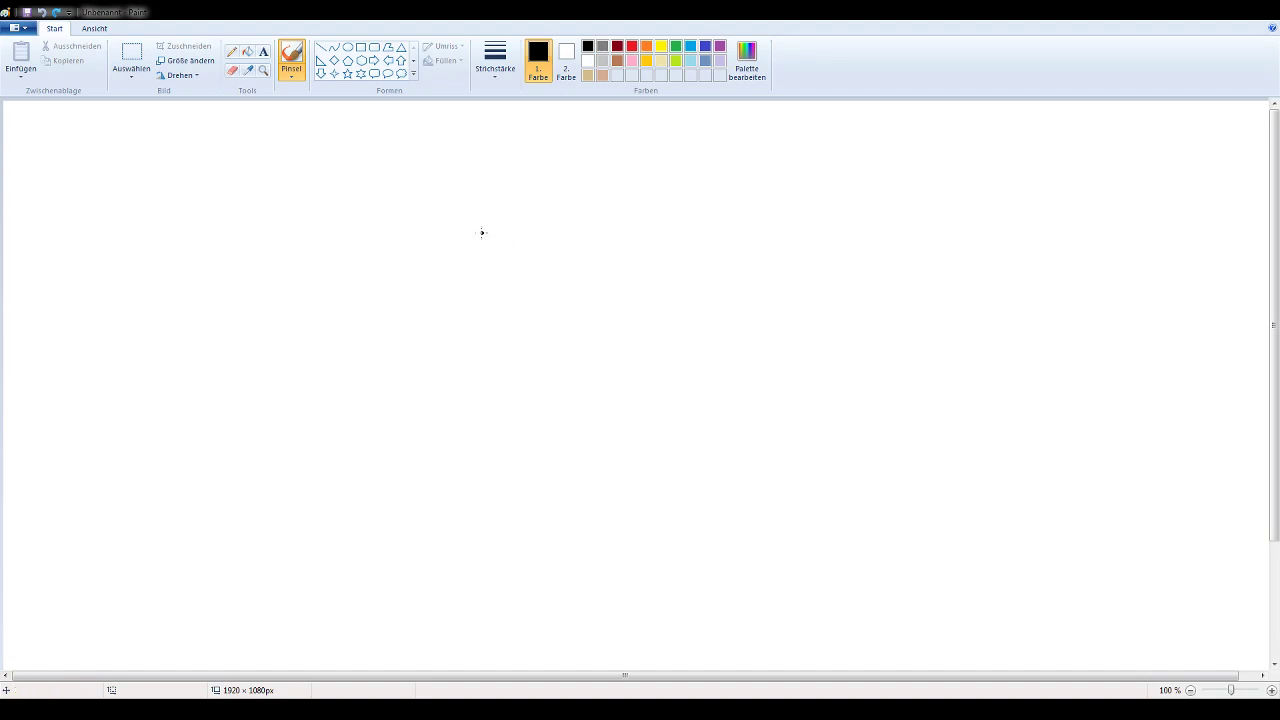
mouse_move(428, 232)
left_mouse_down()
mouse_move(494, 254)
mouse_move(658, 267)
mouse_move(803, 302)
left_mouse_up()
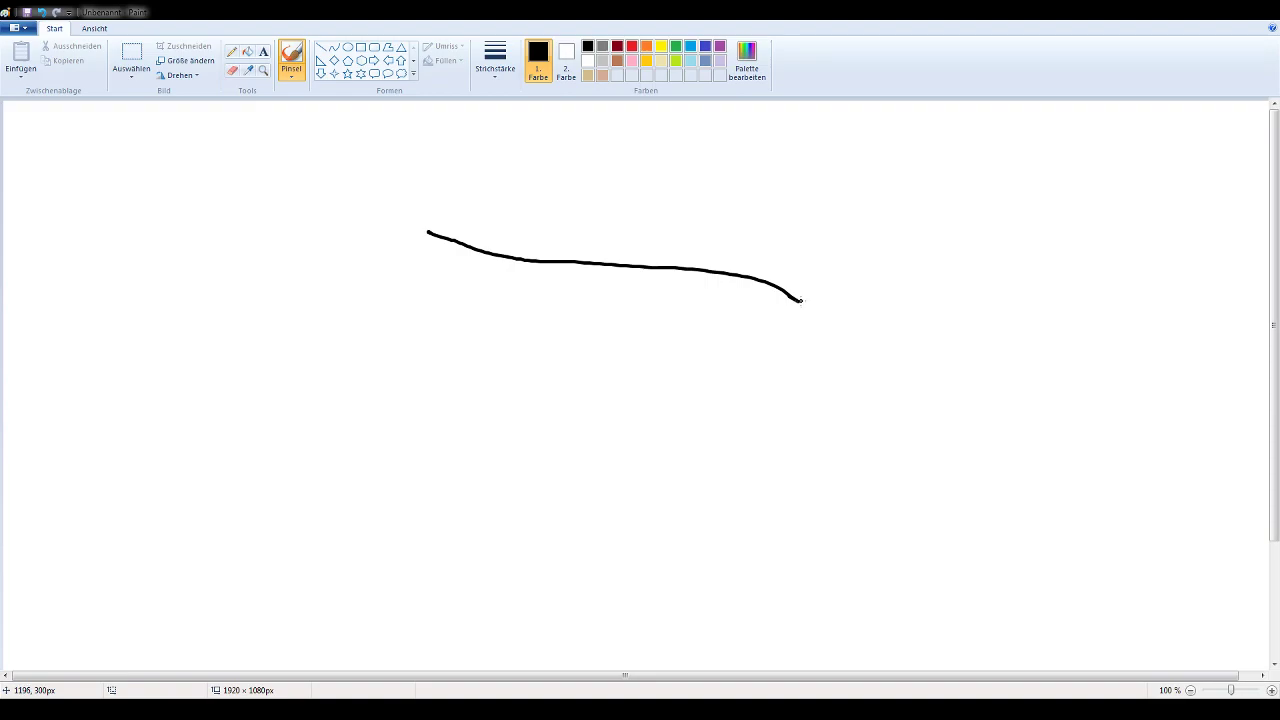
Step: Extend the back line's right end down into the tail and rump curve
mouse_move(803, 304)
left_mouse_down()
mouse_move(894, 343)
mouse_move(951, 325)
mouse_move(937, 368)
mouse_move(910, 379)
mouse_move(864, 368)
mouse_move(803, 328)
left_mouse_up()
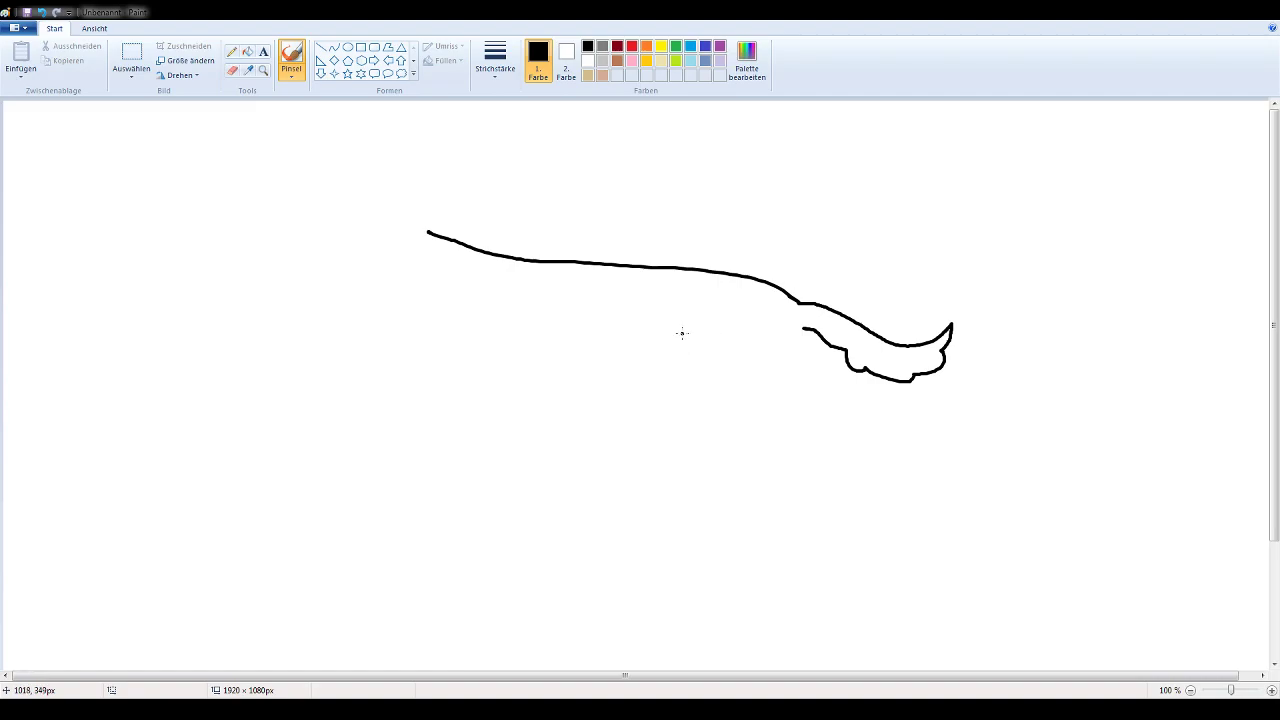
Step: Sketch a hind leg ending in a small foot beneath the rump
mouse_move(678, 322)
left_mouse_down()
mouse_move(709, 392)
mouse_move(693, 362)
mouse_move(716, 394)
mouse_move(759, 397)
mouse_move(737, 466)
mouse_move(765, 461)
mouse_move(781, 437)
mouse_move(794, 386)
mouse_move(779, 355)
mouse_move(782, 366)
mouse_move(799, 332)
left_mouse_up()
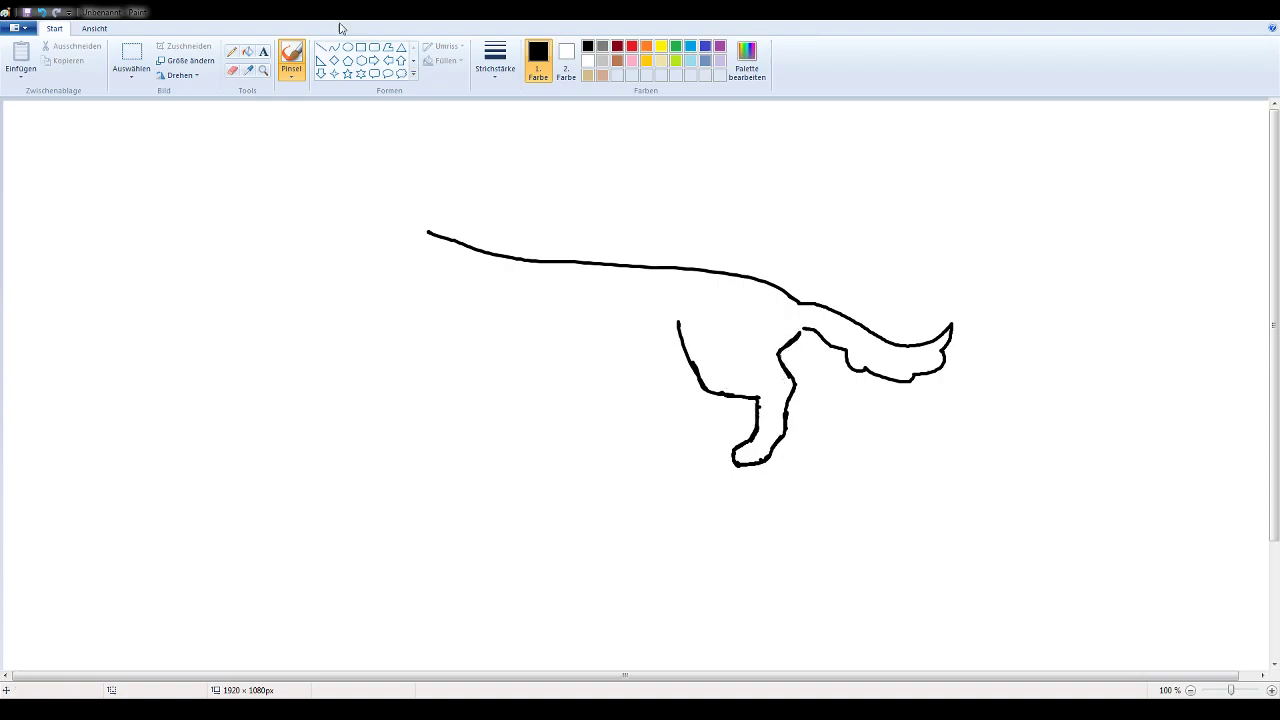
Step: Erase and redraw the hind leg's front edge as a straighter line
left_click(232, 71)
mouse_move(673, 322)
left_mouse_down()
mouse_move(717, 397)
mouse_move(723, 380)
left_mouse_up()
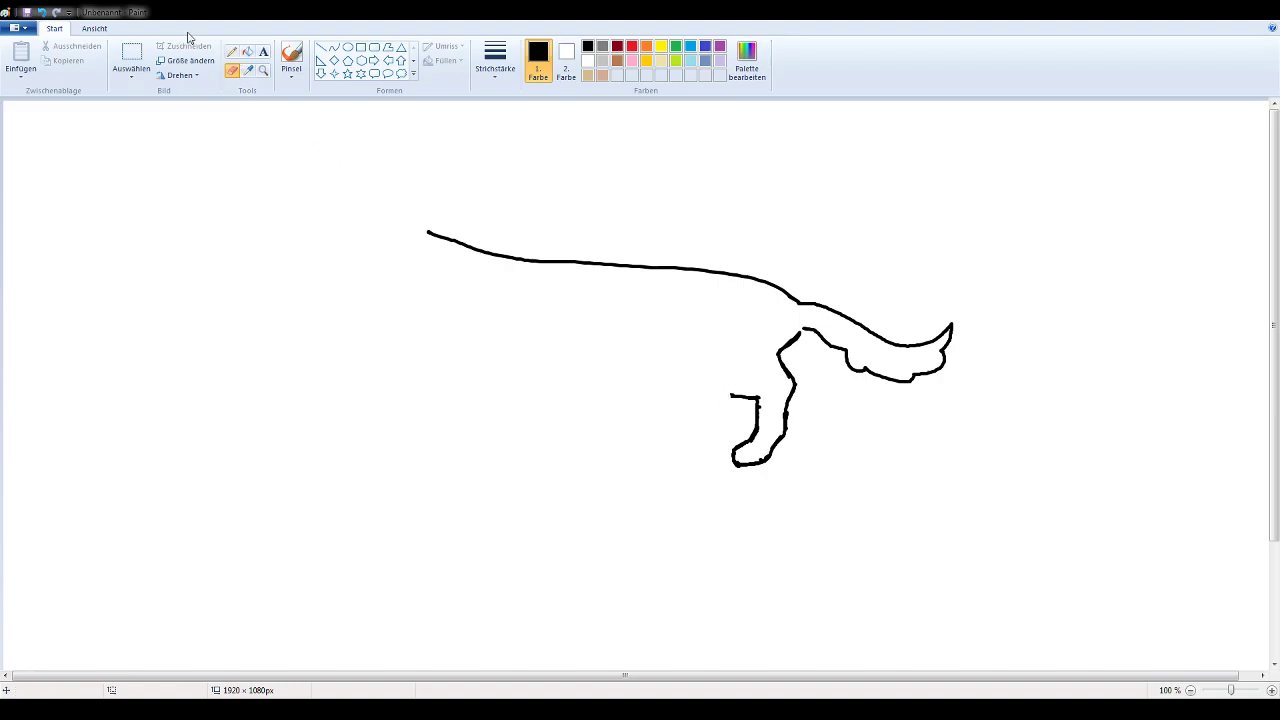
left_click(291, 60)
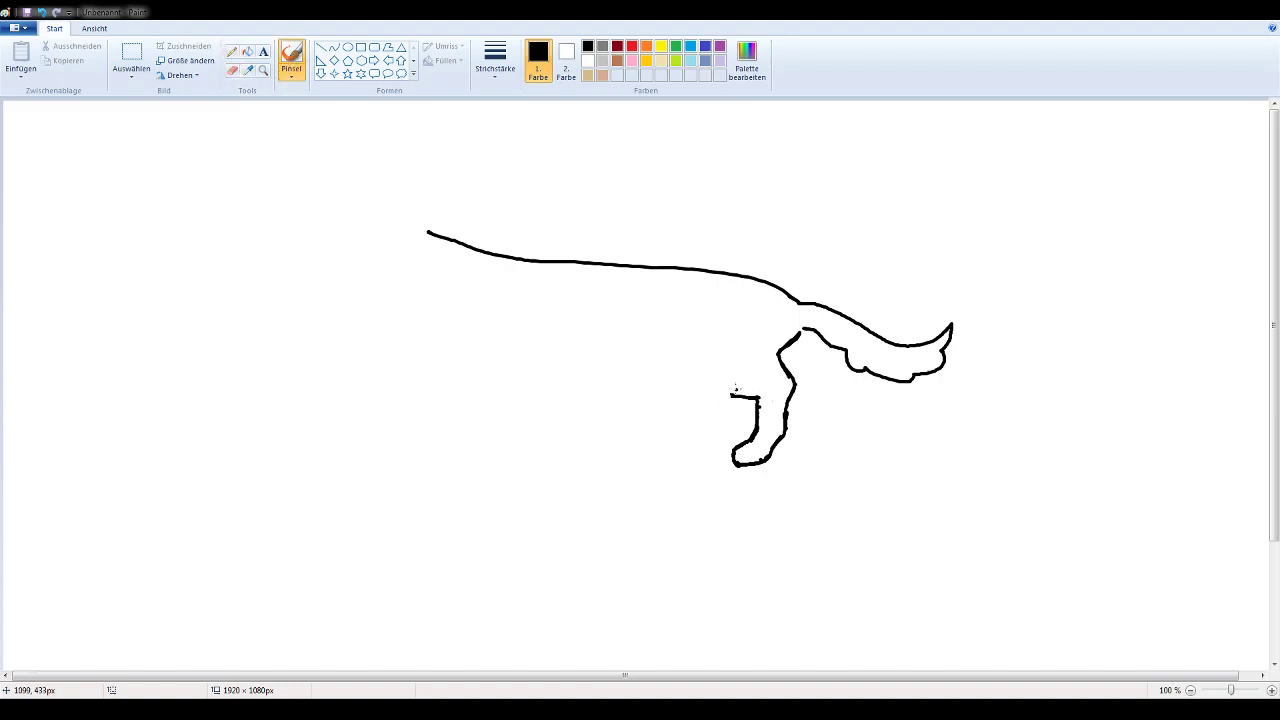
left_click_drag(731, 396, 712, 328)
Step: Erase the back line's left tip and redraw it angling up-left toward the neck
left_click(232, 70)
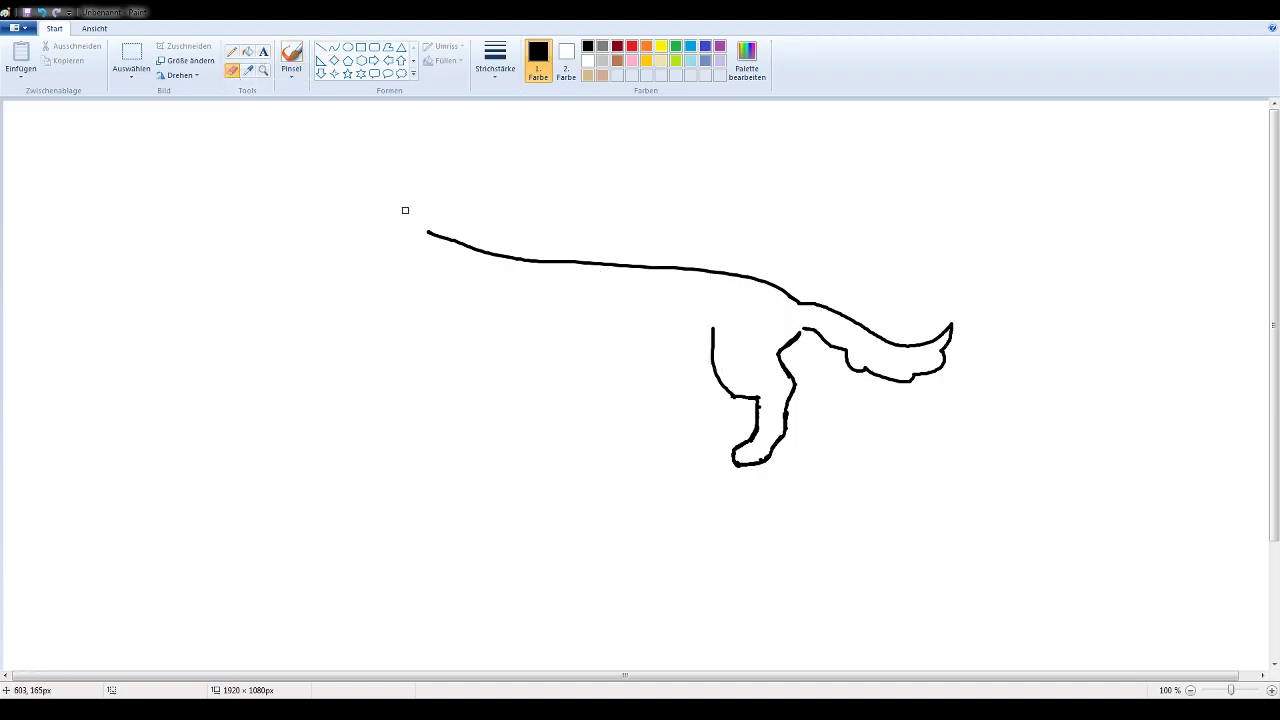
mouse_move(436, 236)
left_mouse_down()
mouse_move(443, 223)
mouse_move(541, 236)
mouse_move(534, 277)
mouse_move(331, 123)
left_mouse_up()
left_click(291, 58)
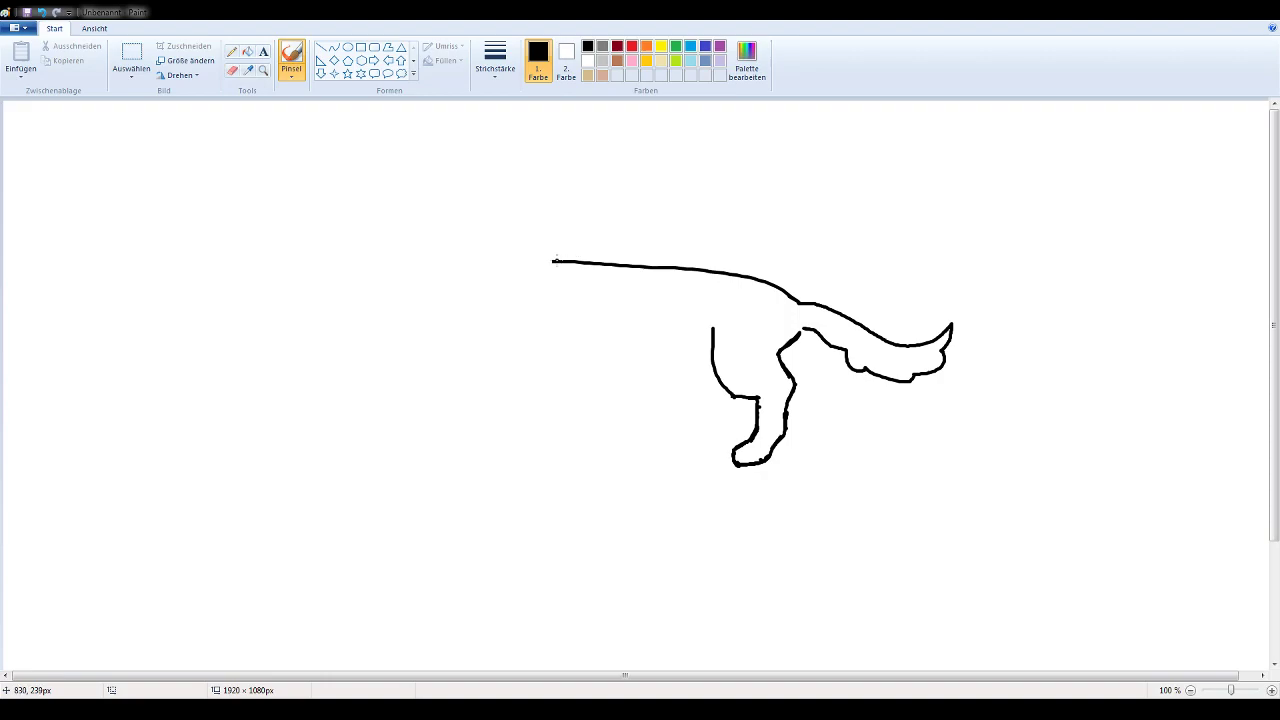
left_click_drag(547, 260, 505, 243)
Step: Draw the belly line leftward from the hind leg, then a front leg ending in a rounded paw
left_click_drag(708, 358, 590, 361)
key("ctrl+z")
left_click_drag(710, 357, 571, 367)
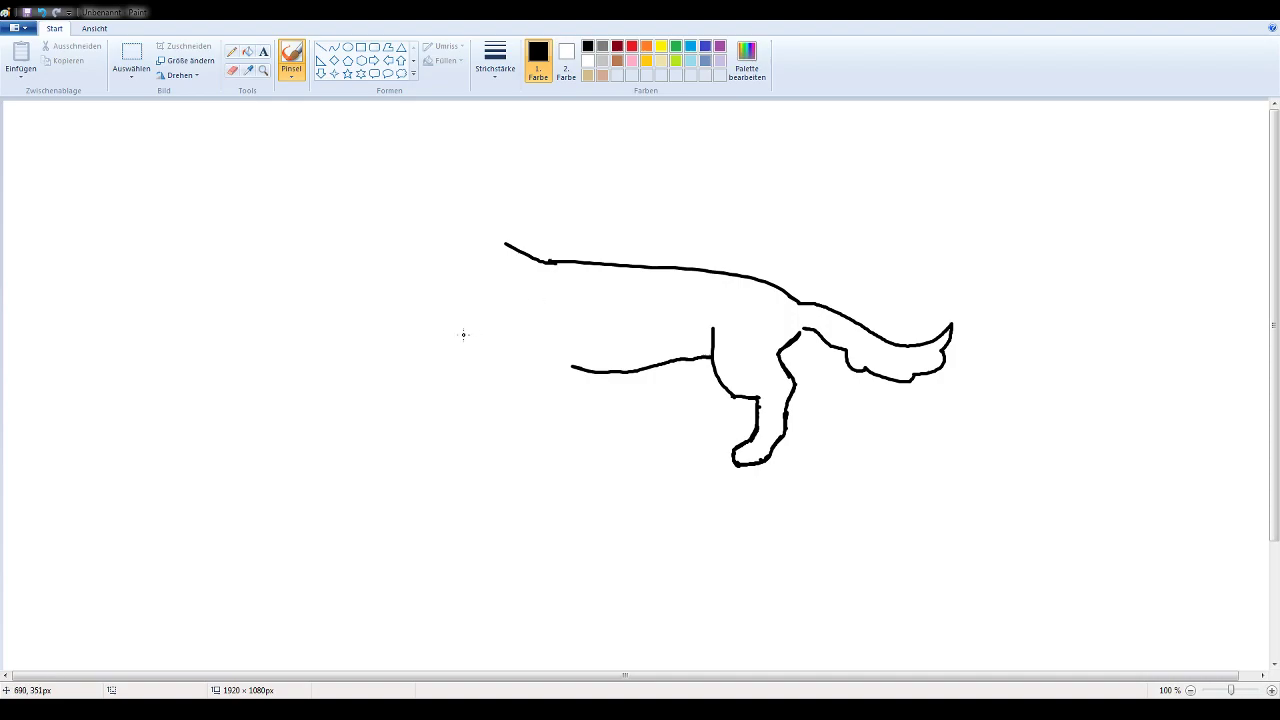
left_click_drag(444, 326, 481, 372)
mouse_move(479, 369)
left_mouse_down()
mouse_move(478, 478)
mouse_move(515, 462)
mouse_move(510, 417)
mouse_move(520, 443)
mouse_move(540, 371)
mouse_move(527, 375)
mouse_move(552, 369)
mouse_move(530, 370)
mouse_move(596, 367)
left_mouse_up()
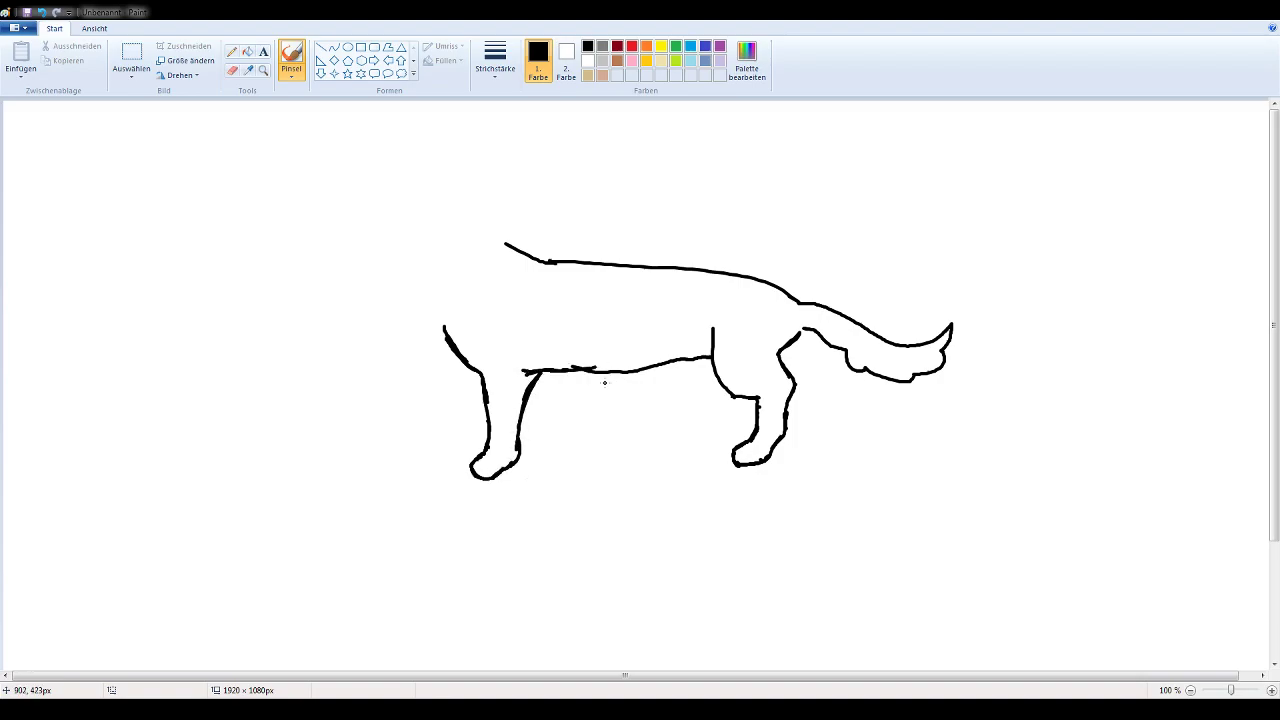
Step: Thicken the front leg, add a second hind leg, and erase a stray extra front-leg stroke
left_click_drag(461, 364, 468, 368)
mouse_move(658, 367)
left_mouse_down()
mouse_move(697, 398)
mouse_move(684, 433)
mouse_move(663, 437)
mouse_move(666, 453)
mouse_move(700, 451)
mouse_move(730, 405)
left_mouse_up()
mouse_move(441, 348)
left_mouse_down()
mouse_move(457, 436)
mouse_move(447, 462)
mouse_move(468, 470)
mouse_move(448, 467)
mouse_move(461, 433)
left_mouse_up()
left_click(232, 70)
mouse_move(440, 347)
left_mouse_down()
mouse_move(453, 390)
mouse_move(449, 468)
mouse_move(462, 474)
mouse_move(443, 443)
left_mouse_up()
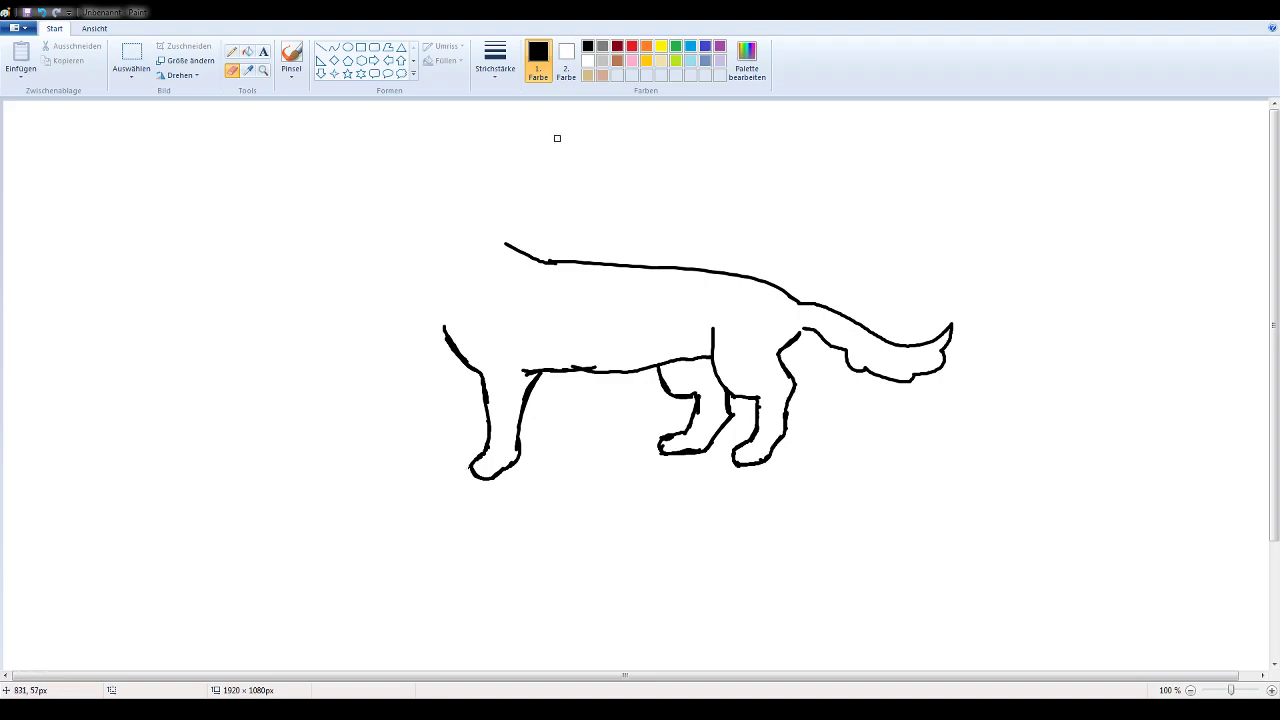
left_click(290, 58)
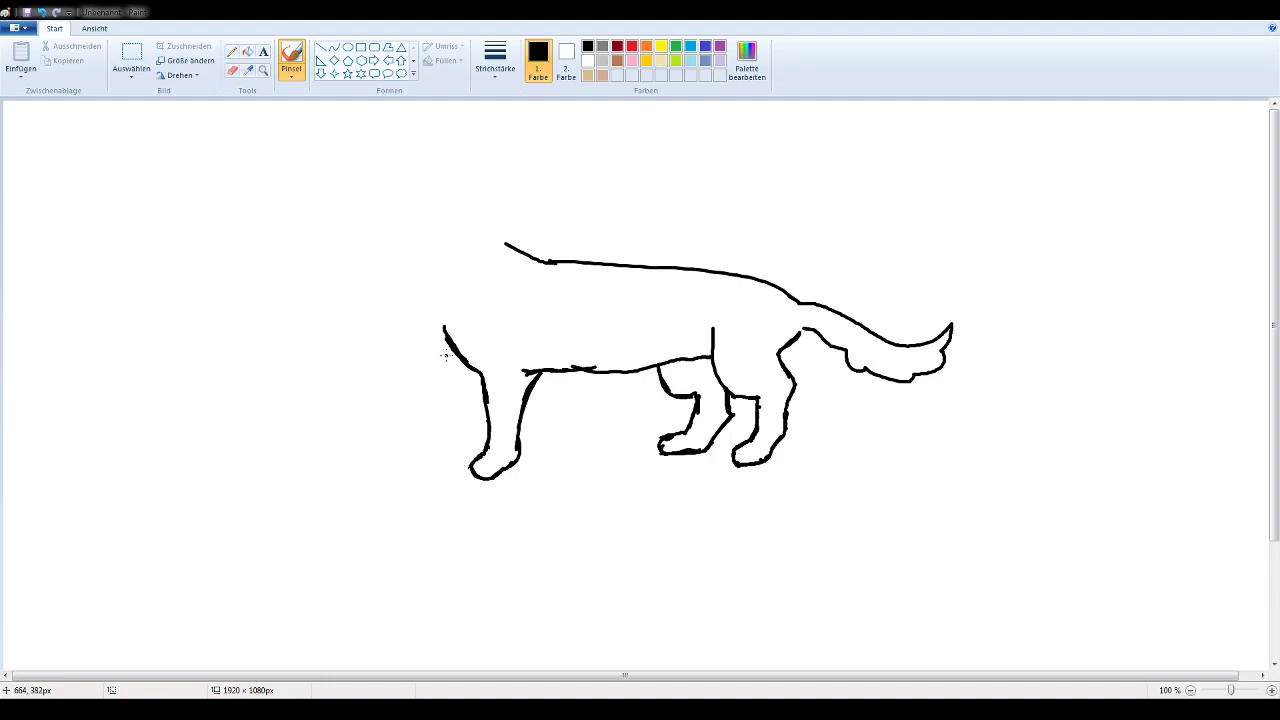
Step: Draw a bent second front leg under the chest and start the neck rising from the back
mouse_move(447, 343)
left_mouse_down()
mouse_move(415, 399)
mouse_move(434, 432)
mouse_move(445, 422)
mouse_move(434, 400)
mouse_move(470, 366)
left_mouse_up()
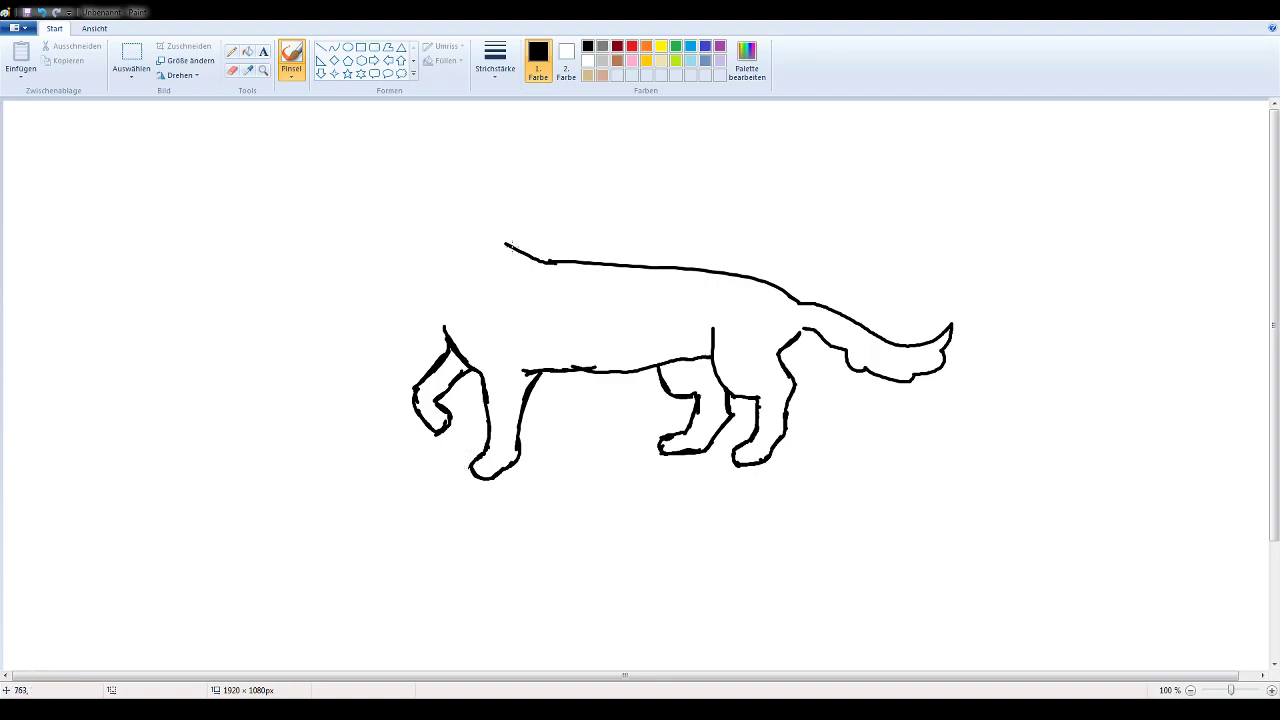
mouse_move(500, 238)
left_mouse_down()
mouse_move(508, 245)
mouse_move(477, 208)
mouse_move(510, 244)
left_mouse_up()
Step: Thicken the neck and carry it up-left into a pointed ear tip
mouse_move(485, 218)
left_mouse_down()
mouse_move(472, 202)
mouse_move(479, 211)
left_mouse_up()
mouse_move(469, 202)
left_mouse_down()
mouse_move(445, 144)
mouse_move(439, 190)
mouse_move(454, 201)
left_mouse_up()
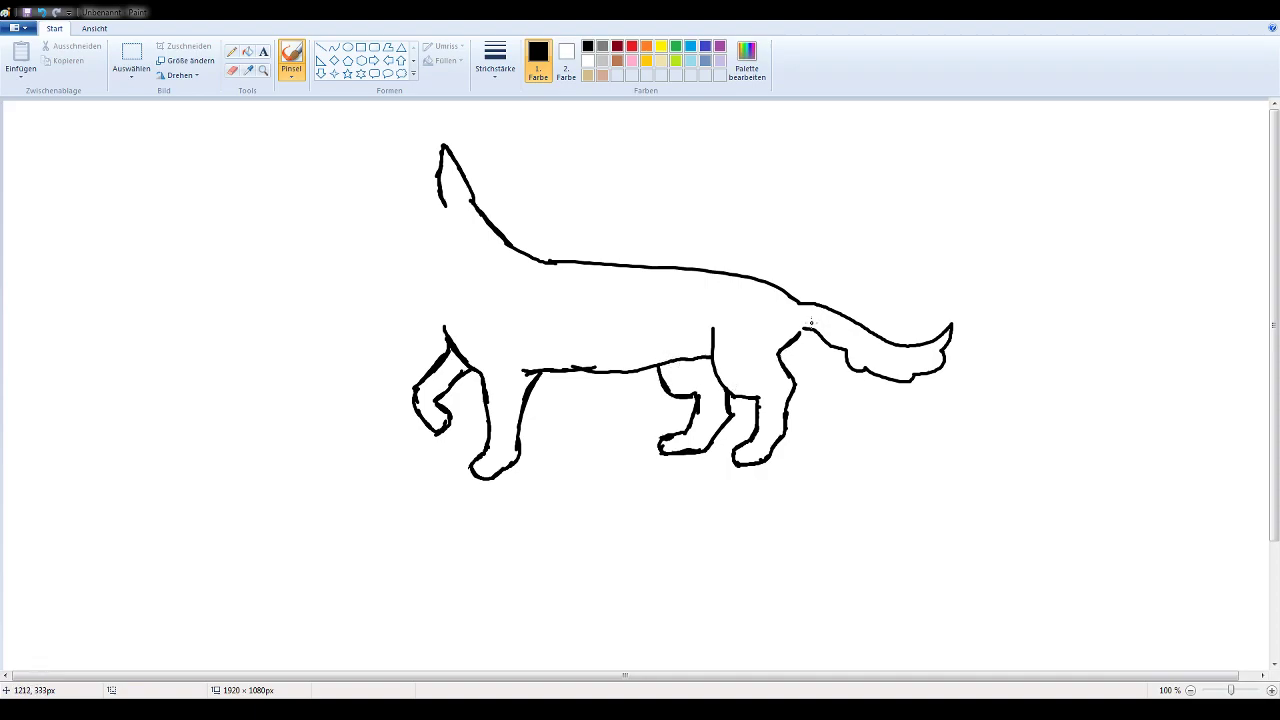
Step: Join the hind leg top to the body, and undo two freehand head-top strokes drawn left from the ear
left_click_drag(800, 326, 799, 335)
left_click_drag(437, 187, 147, 195)
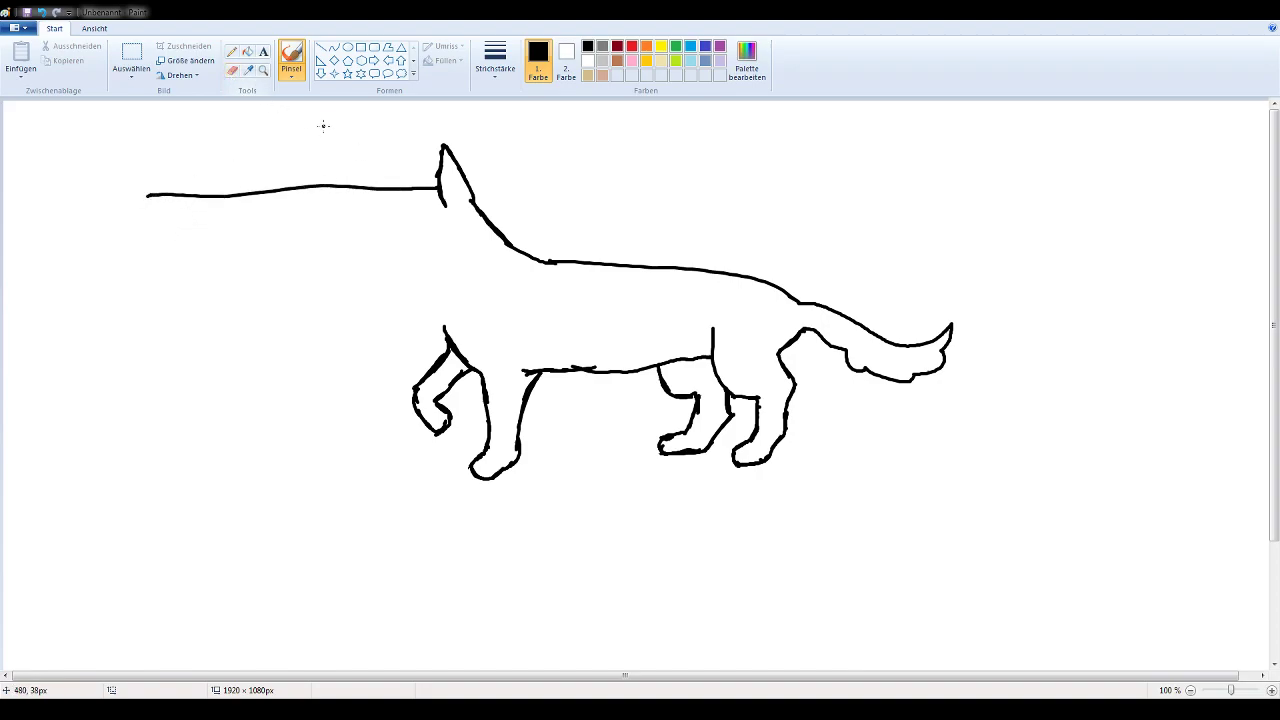
key("ctrl+z")
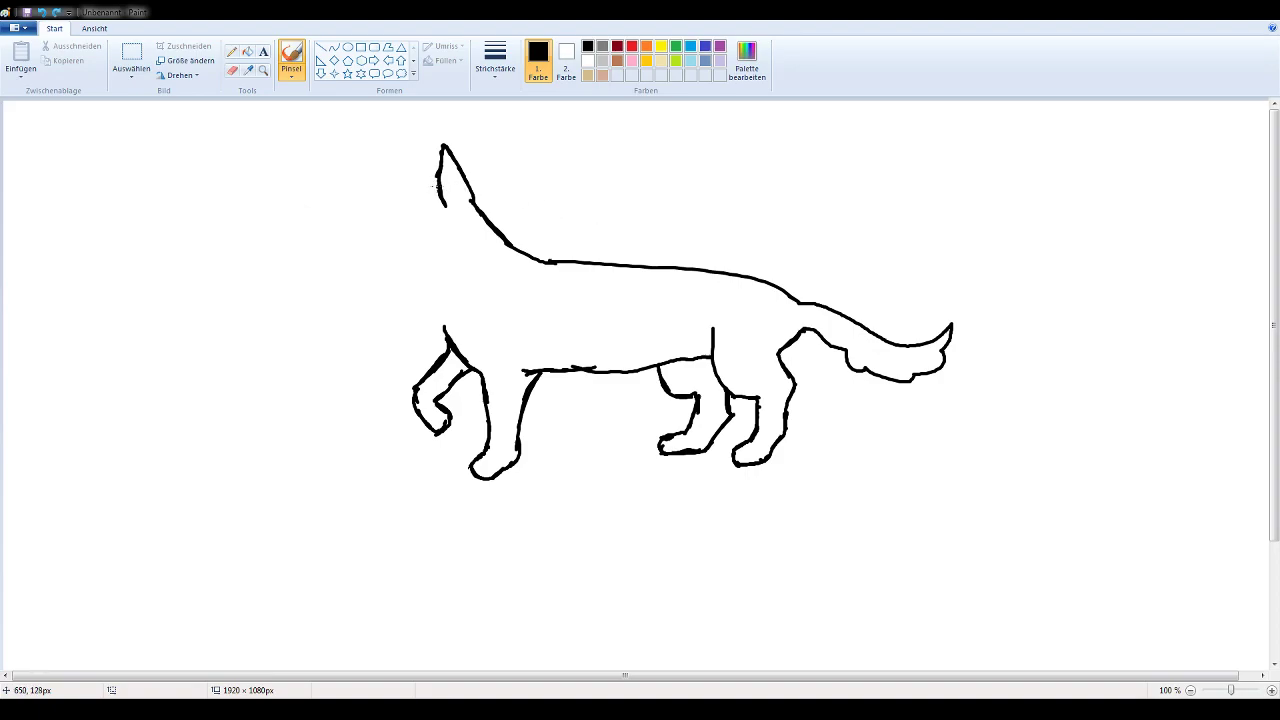
left_click_drag(437, 185, 138, 203)
key("ctrl+z")
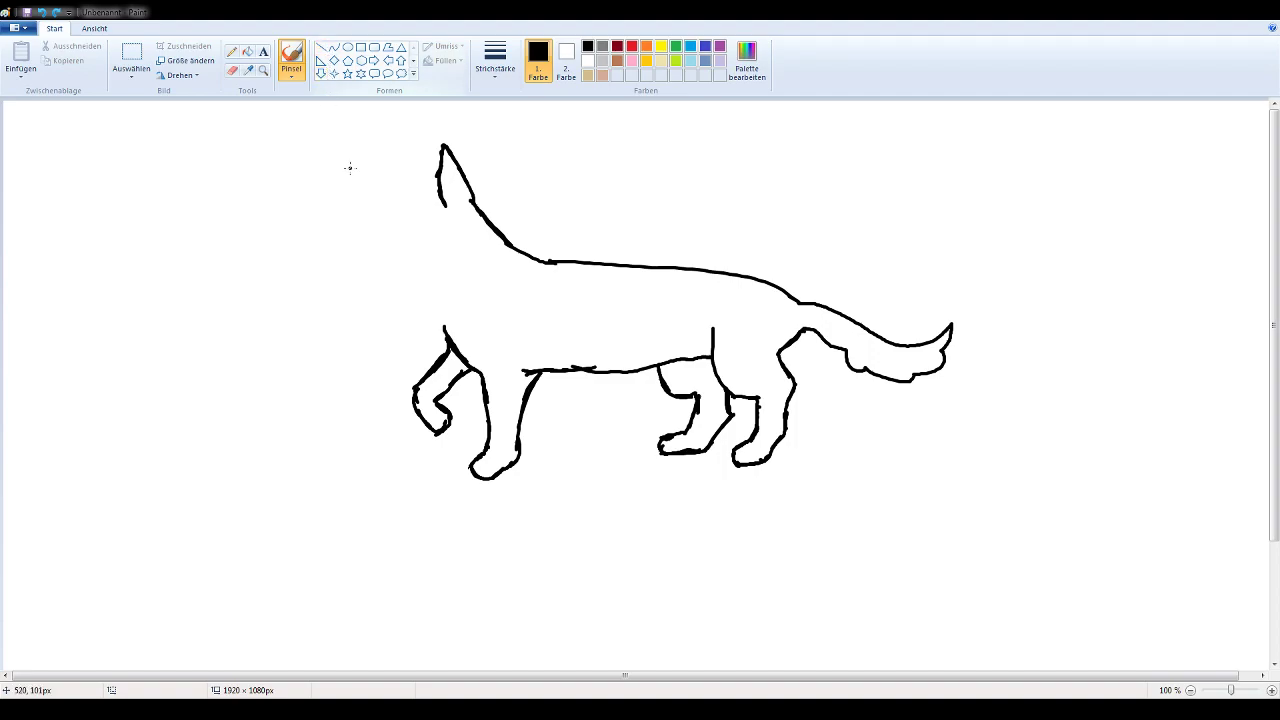
Step: Draw straight top, bottom and left edges with the Line tool, forming a long rectangular head
left_click(323, 48)
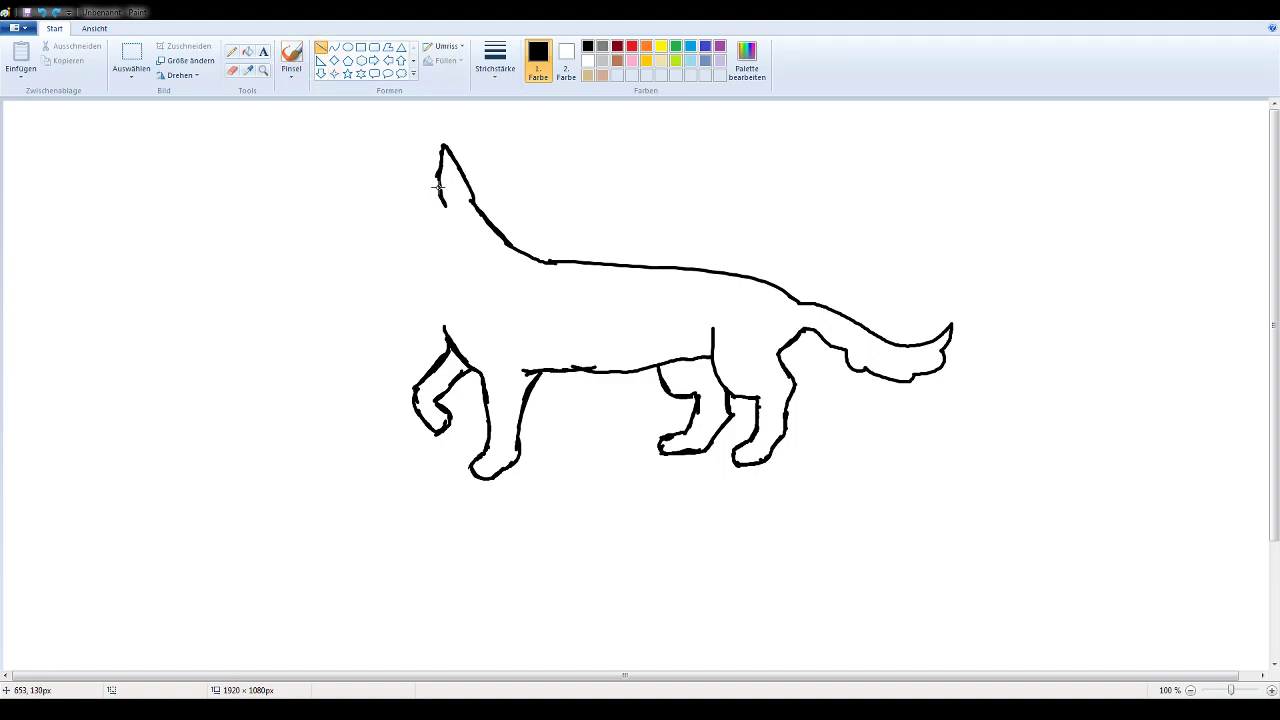
left_click_drag(437, 184, 135, 186)
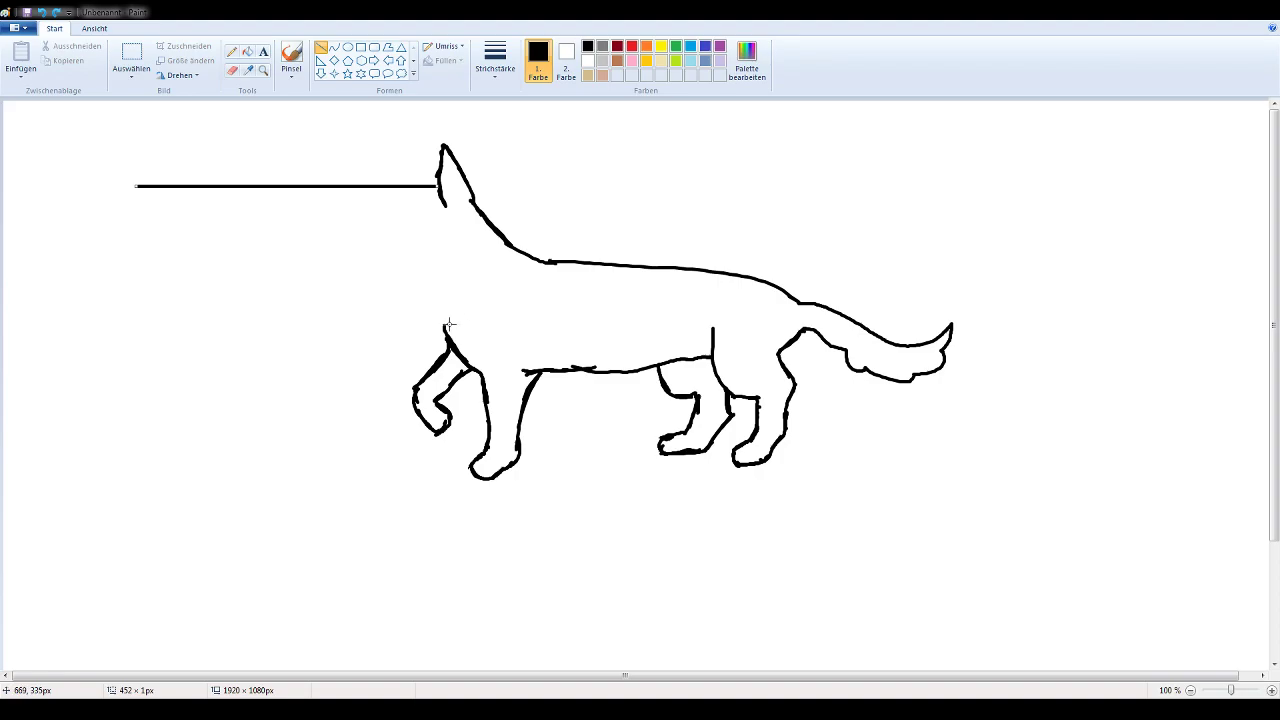
mouse_move(445, 329)
left_mouse_down()
mouse_move(309, 314)
mouse_move(143, 314)
mouse_move(129, 327)
left_mouse_up()
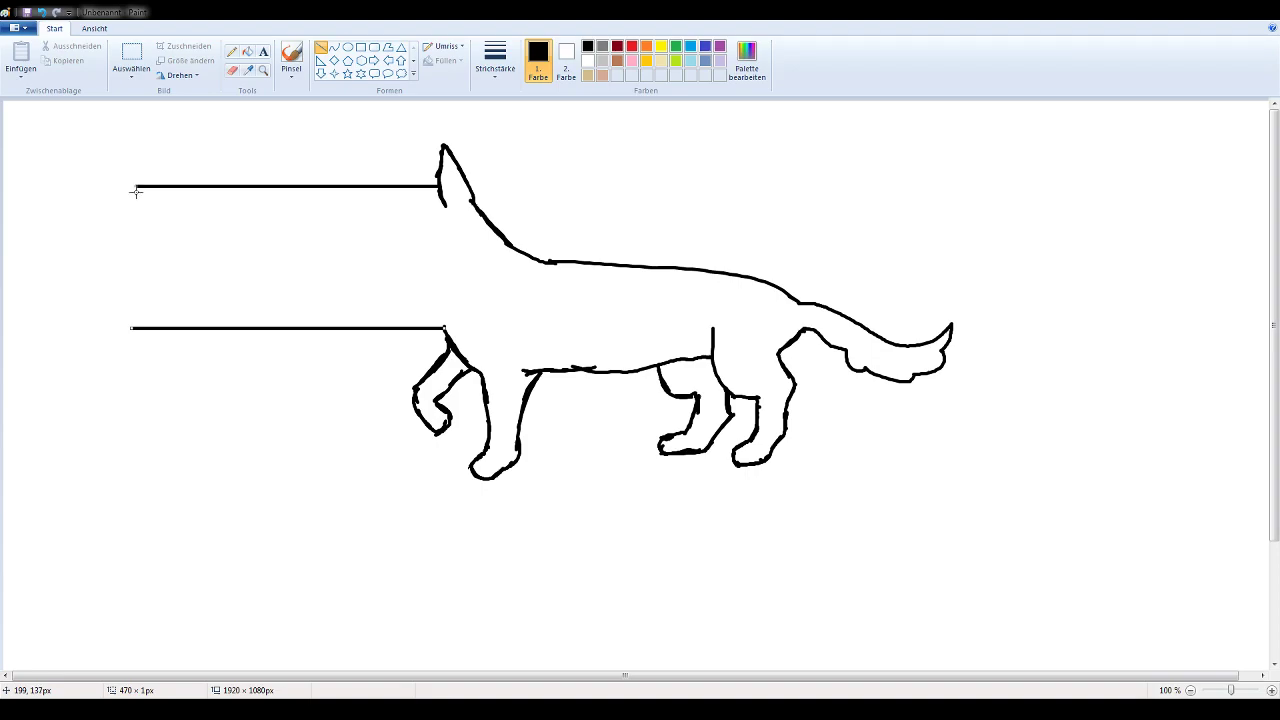
left_click_drag(133, 327, 139, 328)
left_click_drag(140, 329, 142, 328)
left_click_drag(136, 182, 137, 326)
Step: With the brush, draw a nose inside the head, undo it, and redraw it with a hooked tip
left_click(288, 50)
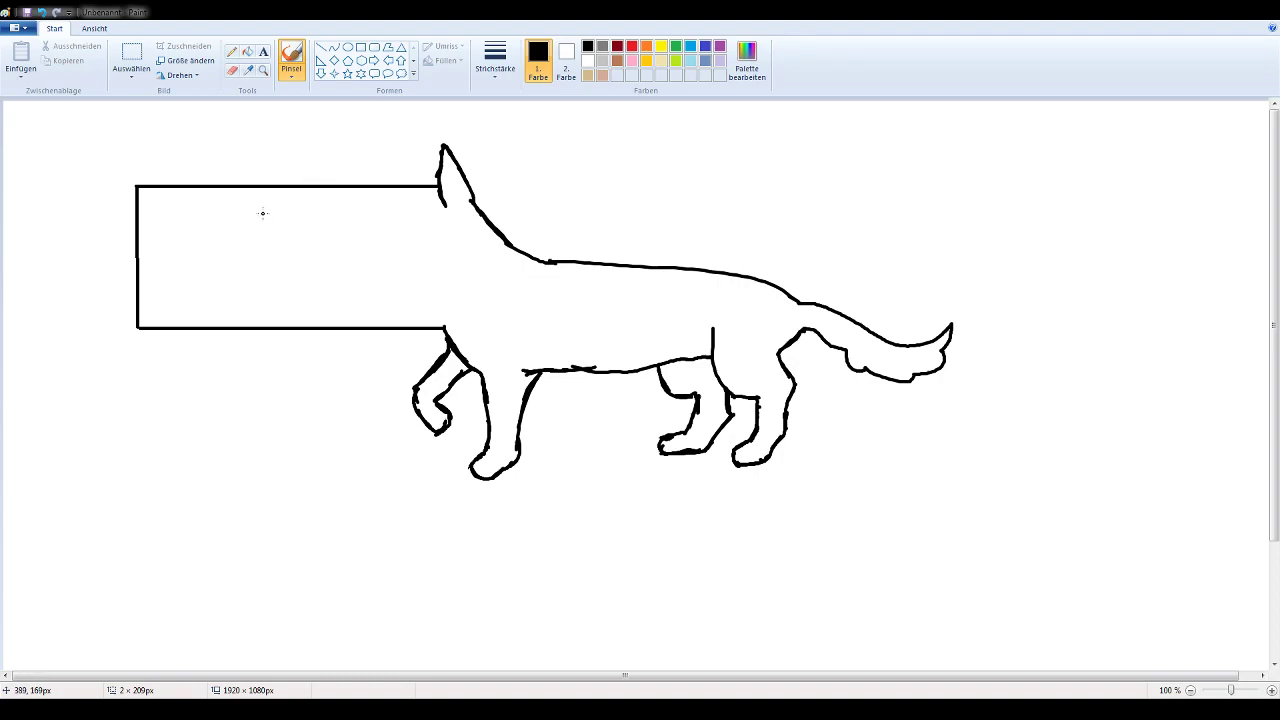
mouse_move(263, 218)
left_mouse_down()
mouse_move(270, 285)
mouse_move(295, 265)
left_mouse_up()
key("ctrl+z")
key("ctrl+z")
mouse_move(260, 220)
left_mouse_down()
mouse_move(263, 280)
mouse_move(292, 270)
left_mouse_up()
Step: Freehand the right eyebrow and eye, then the left eyebrow and eye, inside the head
left_click_drag(279, 214, 400, 220)
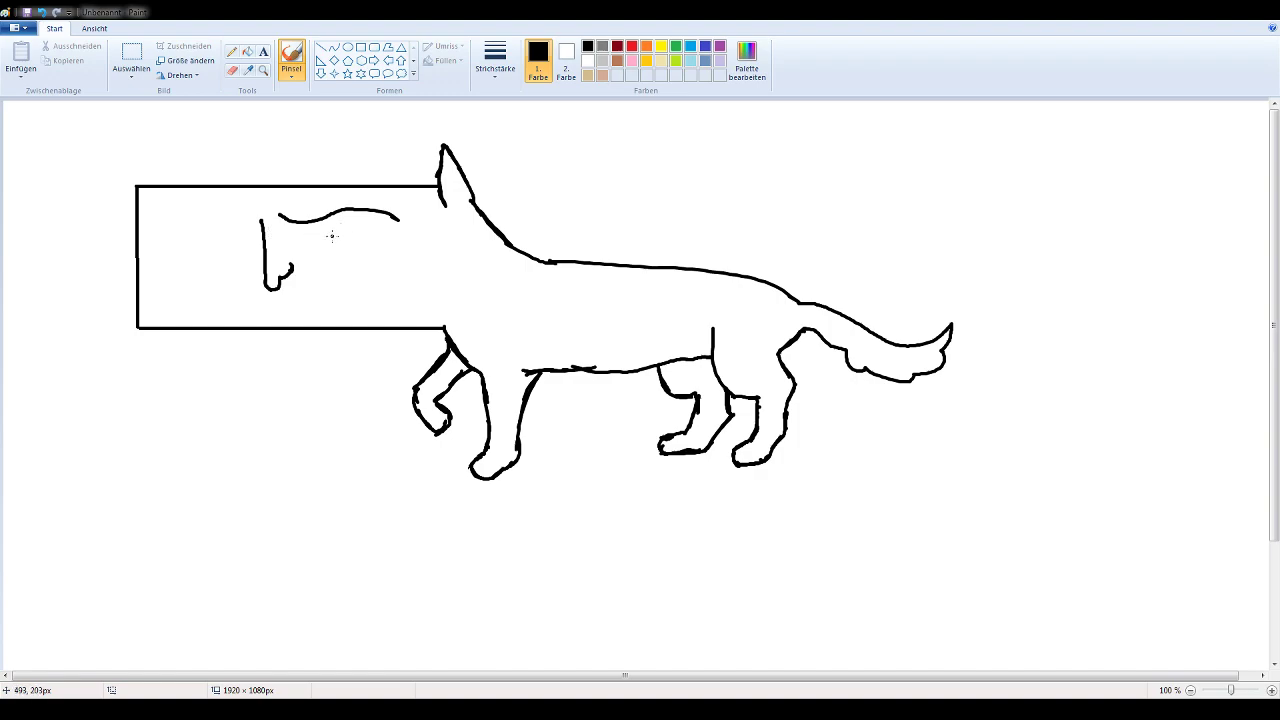
mouse_move(309, 238)
left_mouse_down()
mouse_move(340, 228)
mouse_move(382, 240)
mouse_move(345, 240)
mouse_move(377, 240)
left_mouse_up()
mouse_move(148, 231)
left_mouse_down()
mouse_move(192, 204)
mouse_move(246, 213)
left_mouse_up()
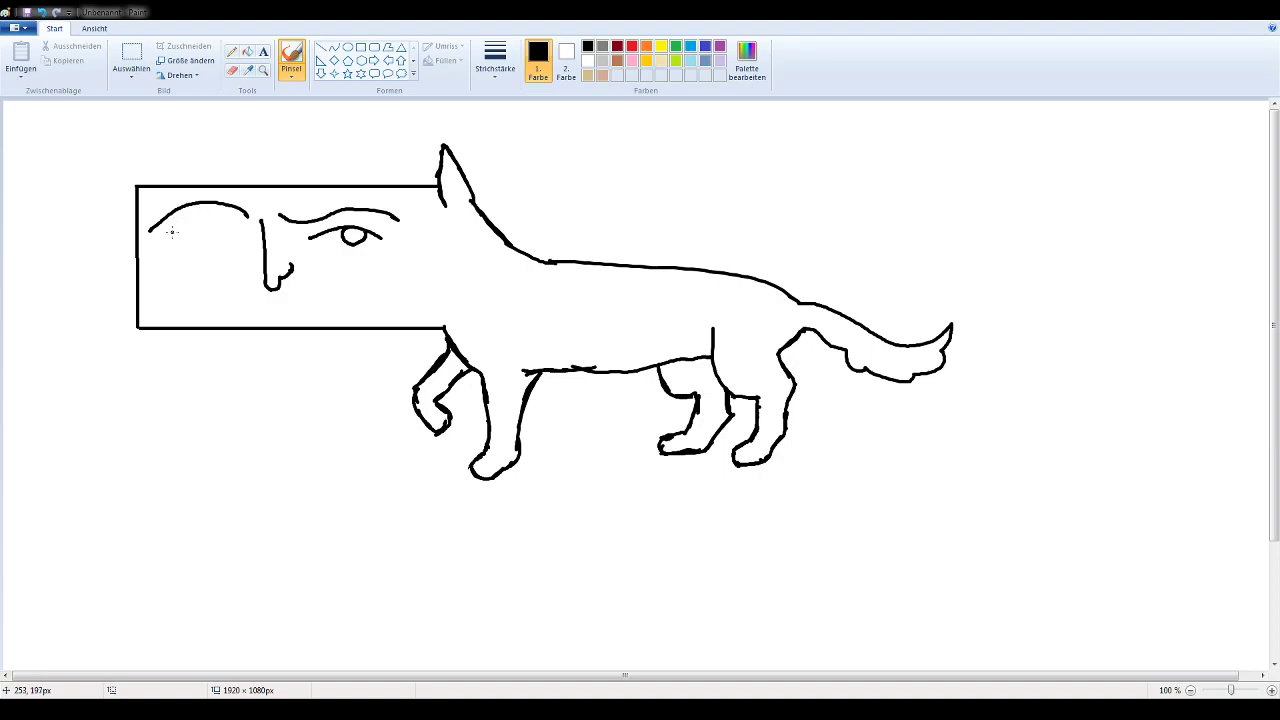
mouse_move(163, 235)
left_mouse_down()
mouse_move(237, 226)
mouse_move(202, 222)
mouse_move(216, 222)
left_mouse_up()
Step: Draw a smiling mouth below the nose, a pointed top-left ear, and a curl at the smile's end
left_click_drag(265, 306, 345, 288)
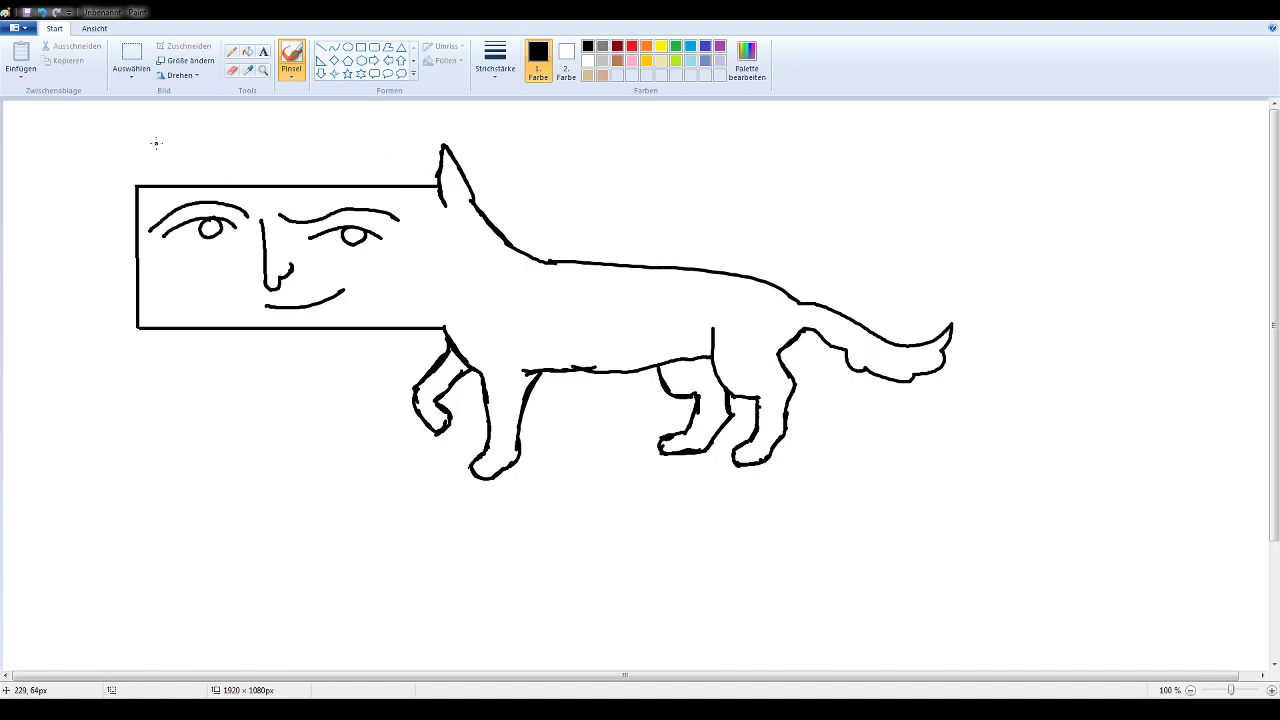
mouse_move(137, 187)
left_mouse_down()
mouse_move(139, 136)
mouse_move(170, 186)
left_mouse_up()
left_click_drag(338, 288, 352, 303)
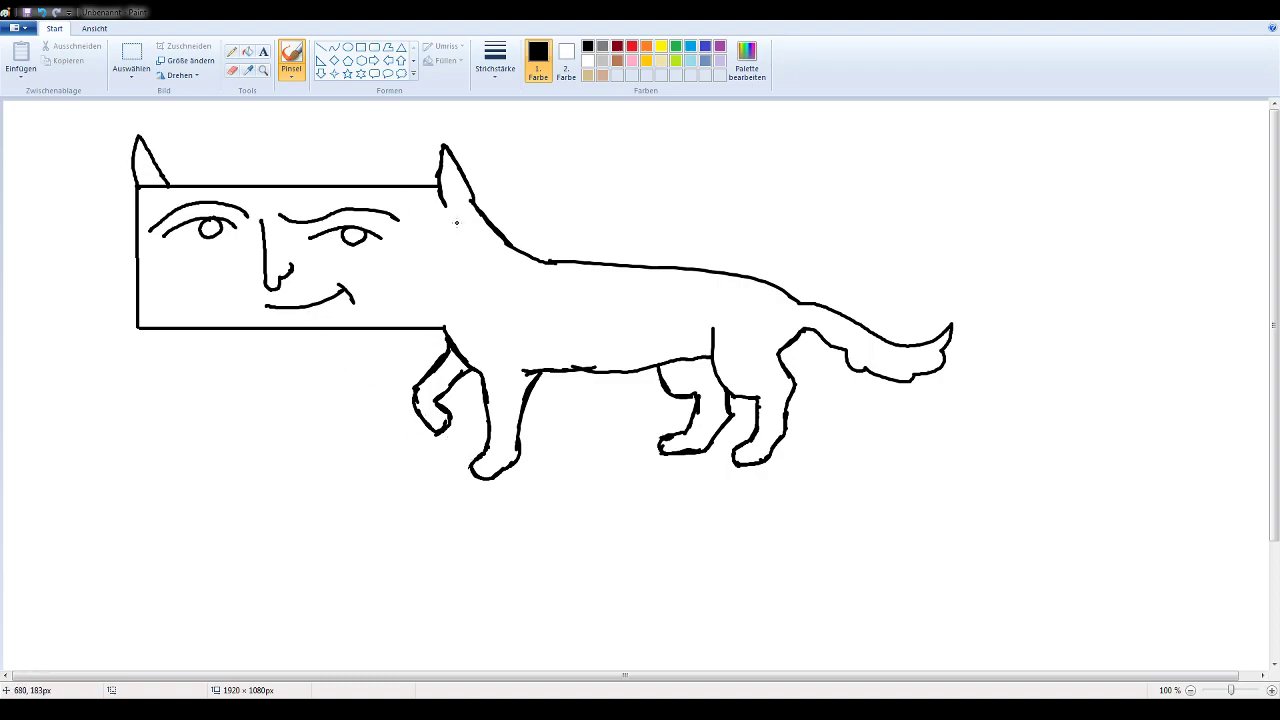
Step: With the Fill bucket in brown, fill the head and body, two legs, left ear and both eyes
left_click(247, 53)
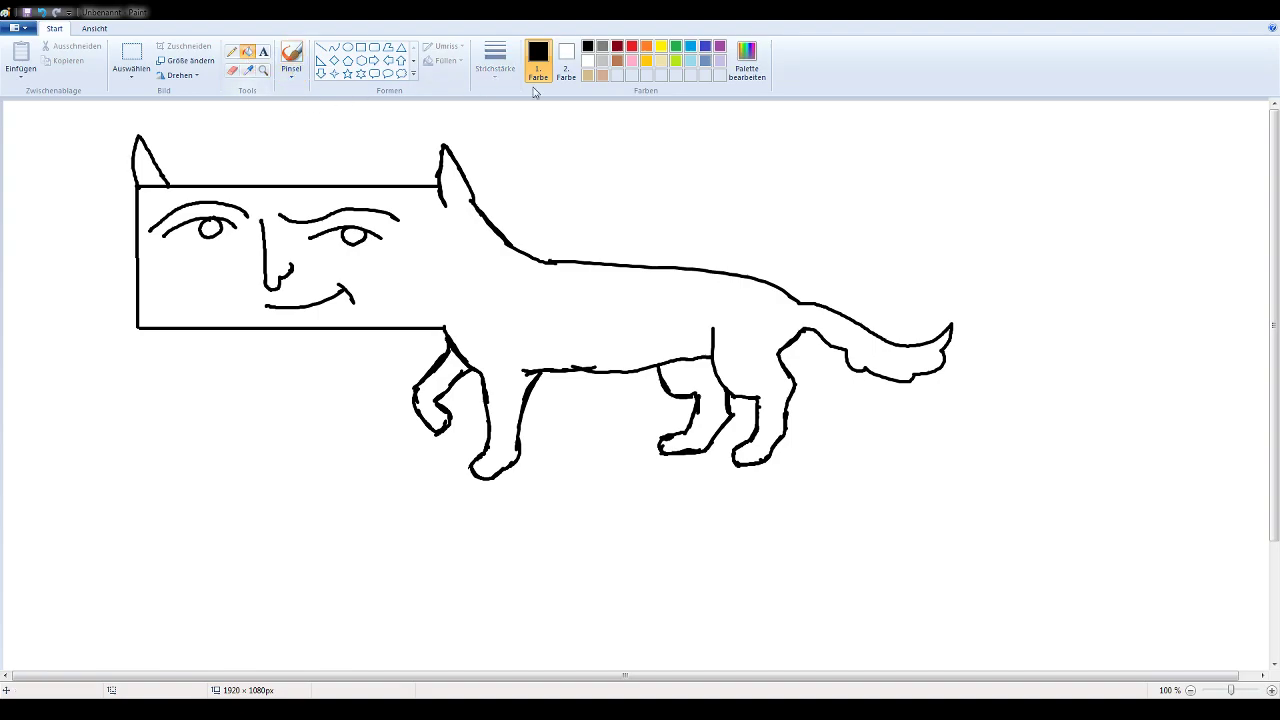
left_click(618, 61)
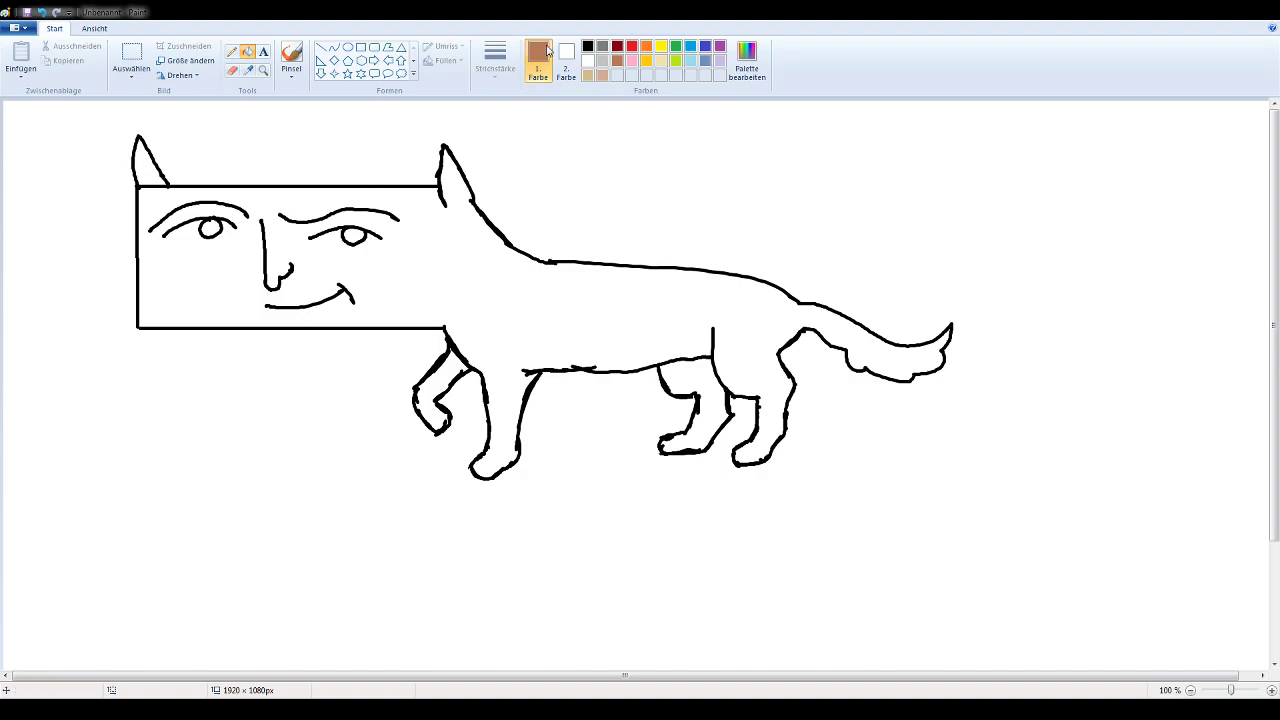
left_click(548, 50)
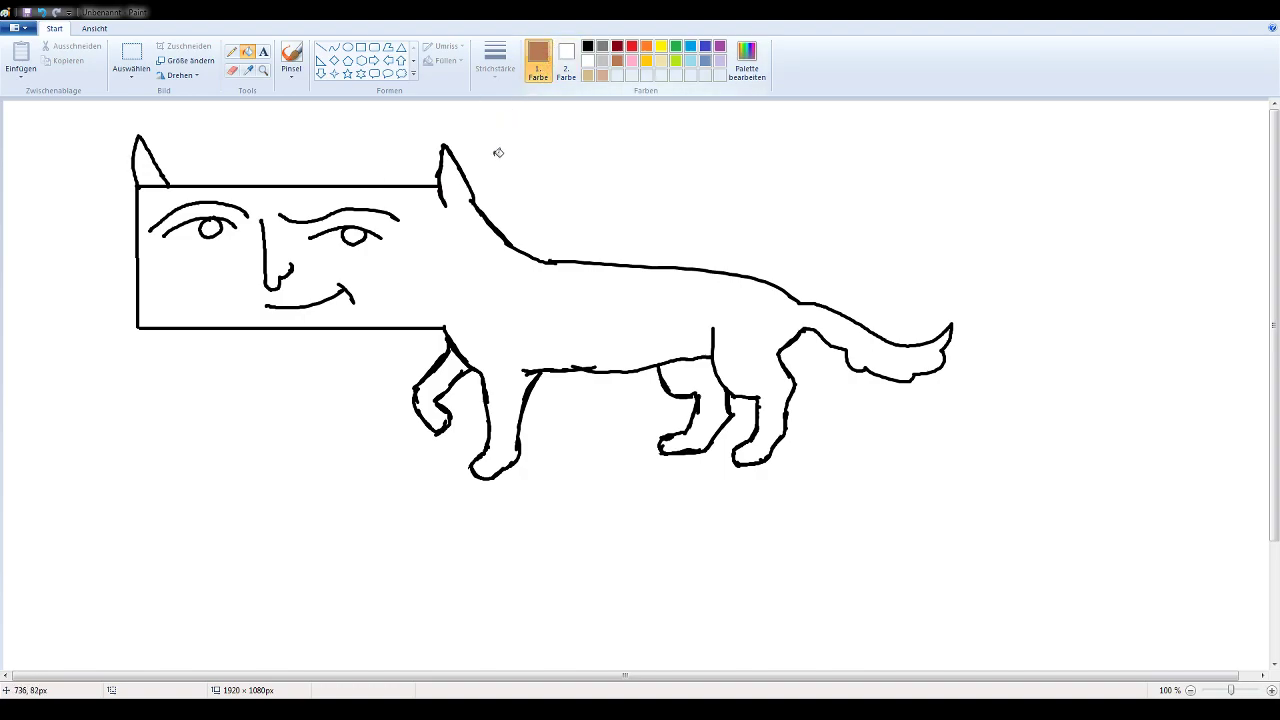
left_click(449, 253)
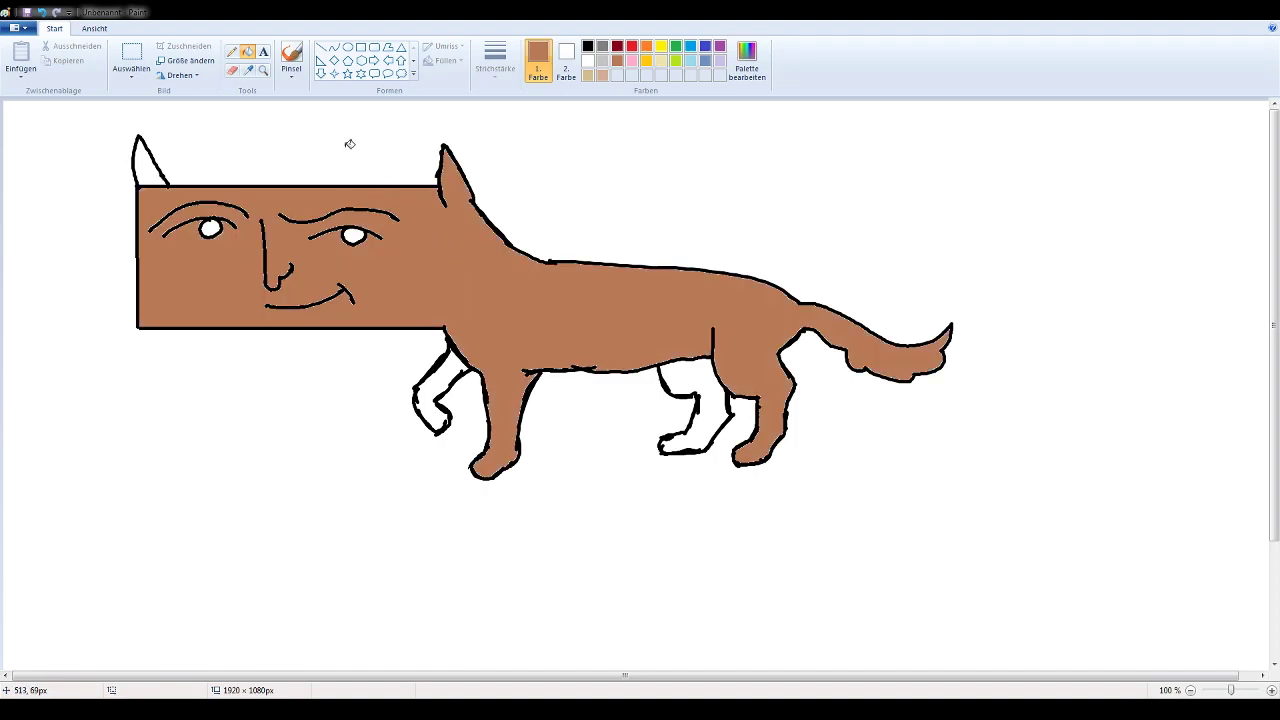
left_click(452, 360)
left_click(688, 380)
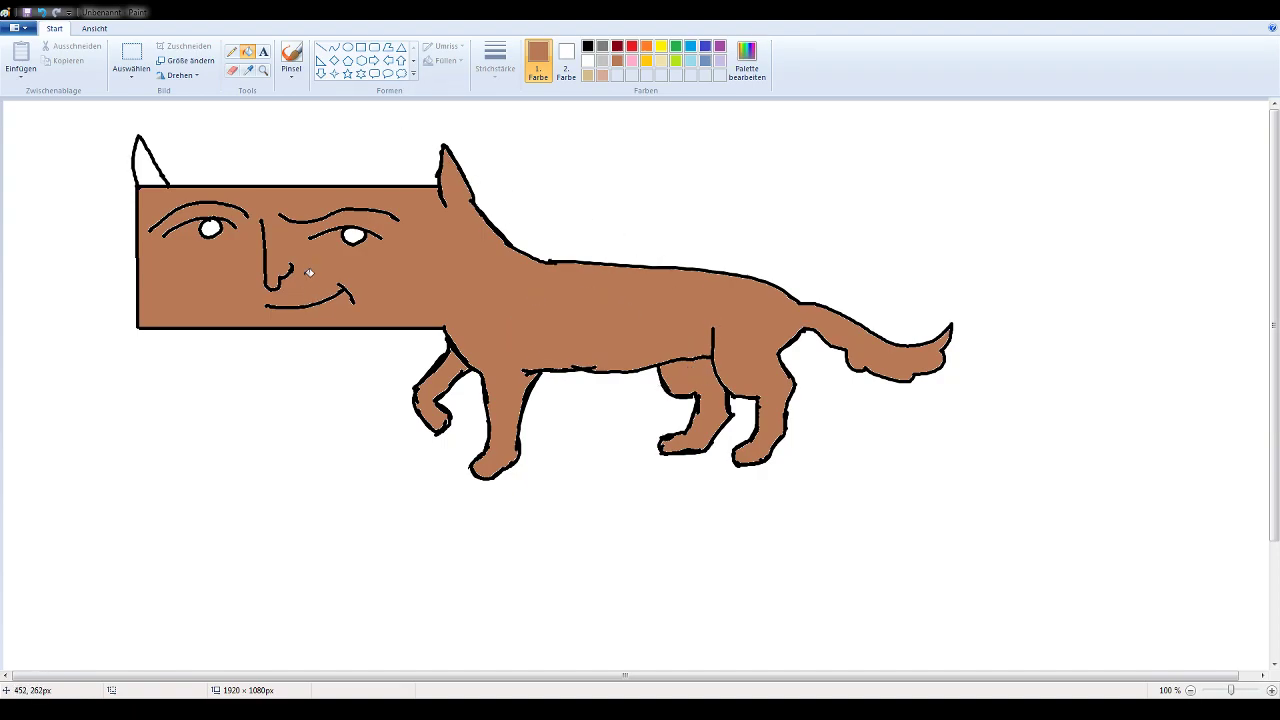
left_click(157, 176)
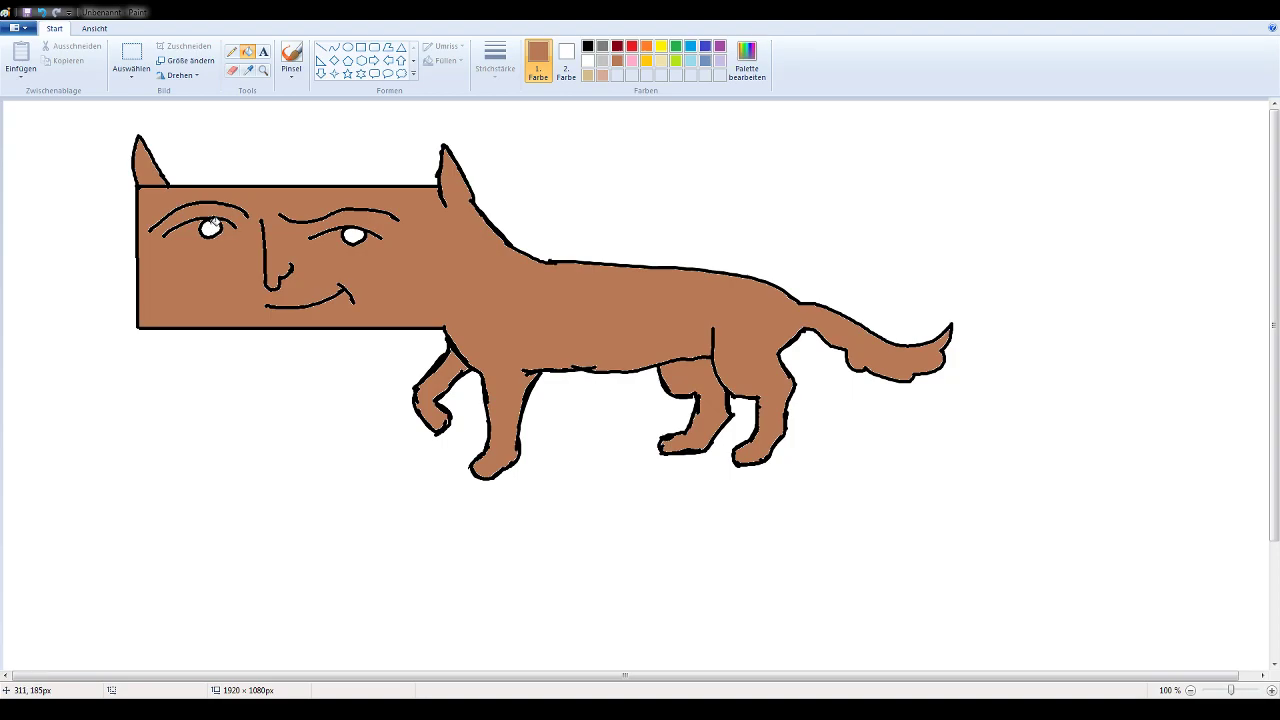
left_click(212, 227)
left_click(354, 234)
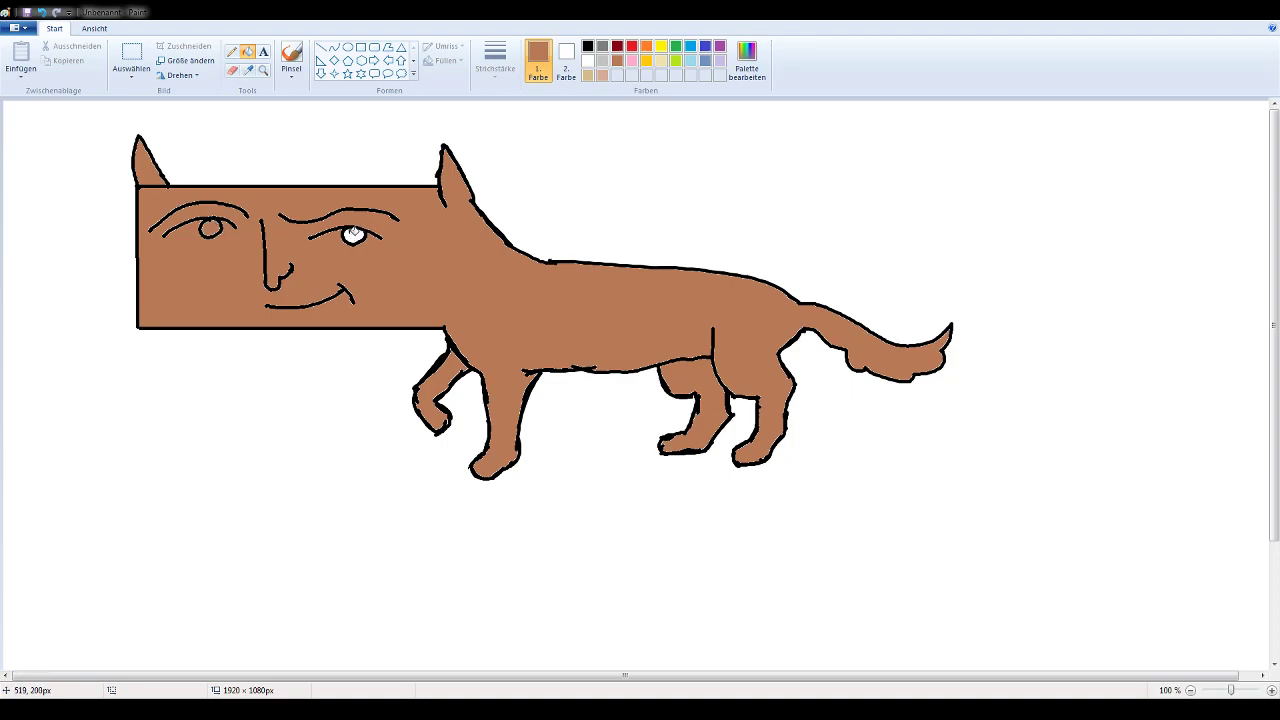